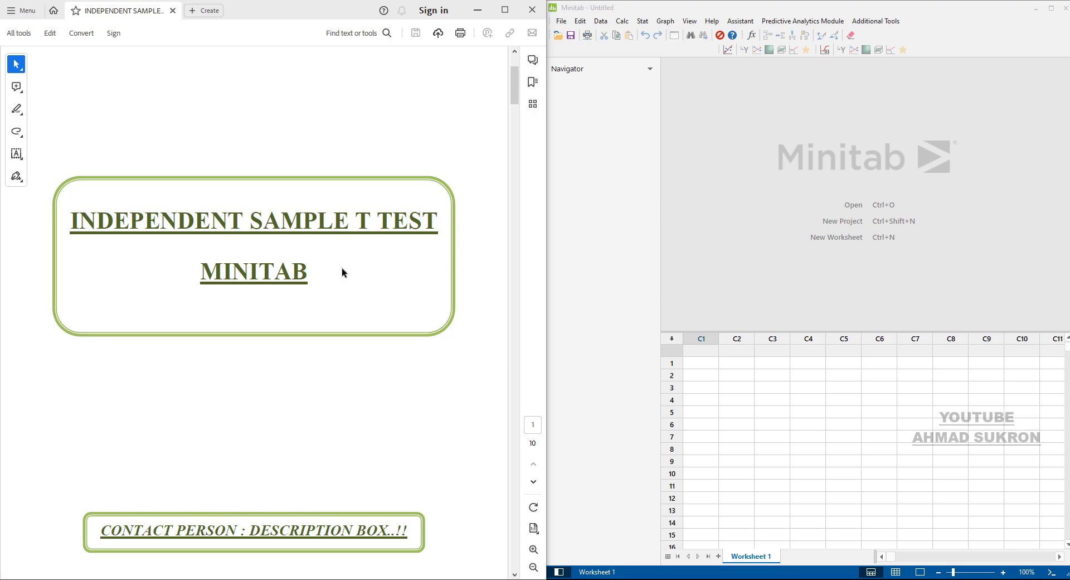
- Read the basic concepts and the normality and homogeneity assumptions of the Independent Sample T Test in the PDF guide
drag(516, 105, 518, 144)
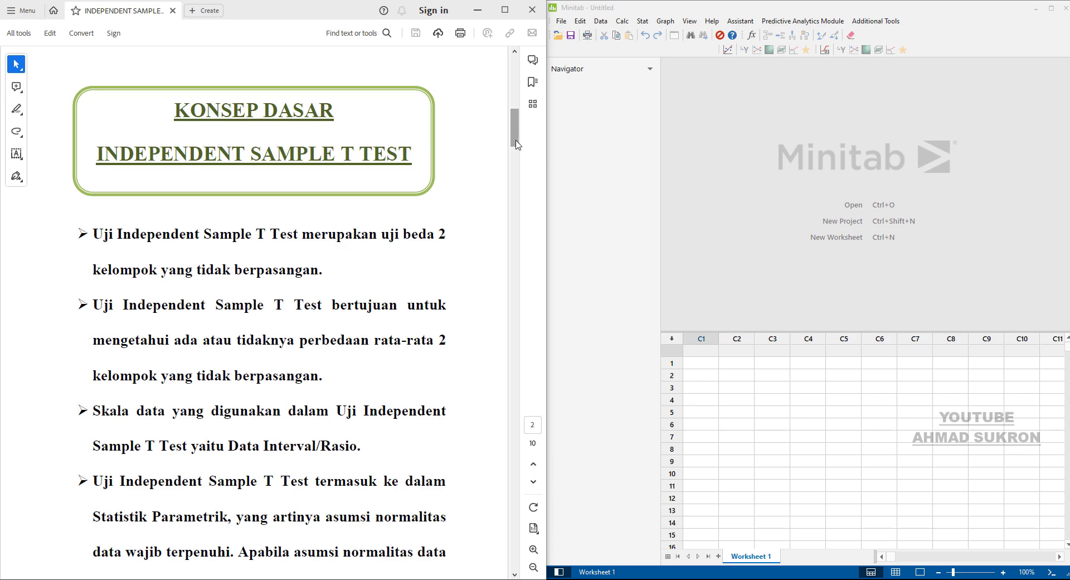
scroll(514, 145, down, 1)
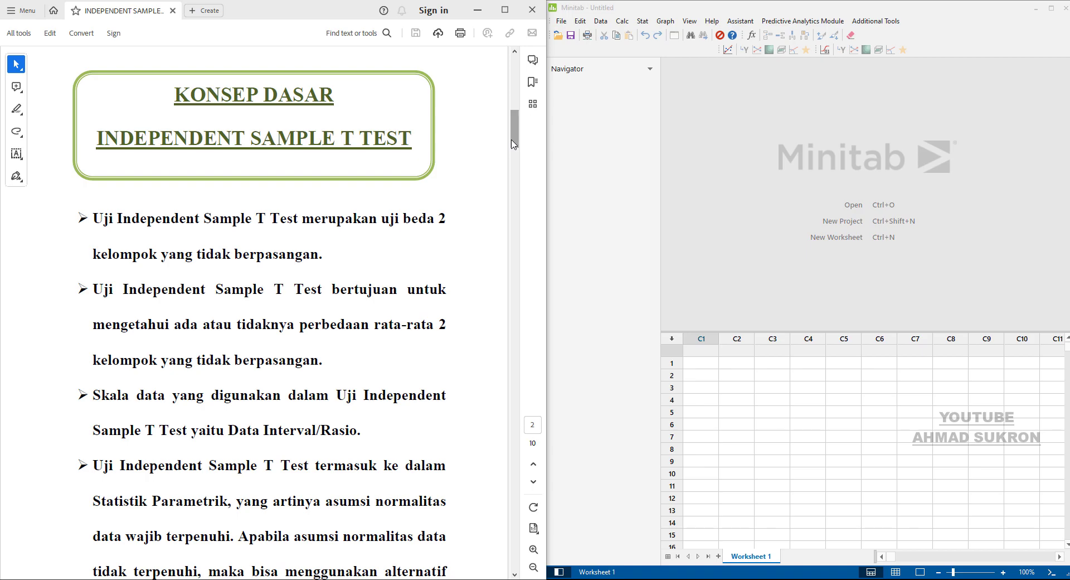
drag(514, 144, 513, 176)
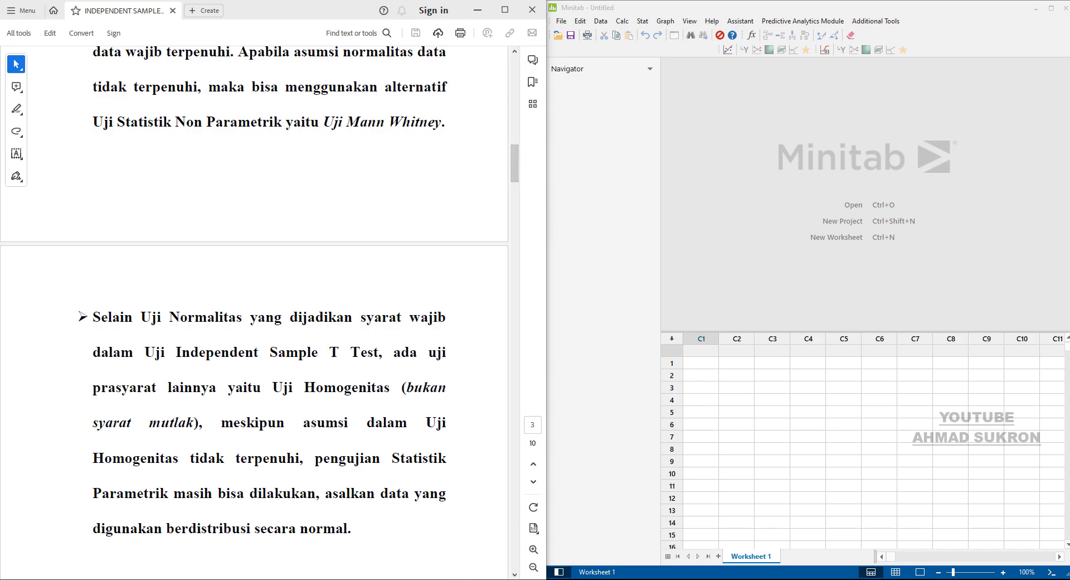
- Switch to the Excel workbook and copy the MEDIA A and MEDIA B columns with their headers, range D3:E33 on Sheet1
click(385, 558)
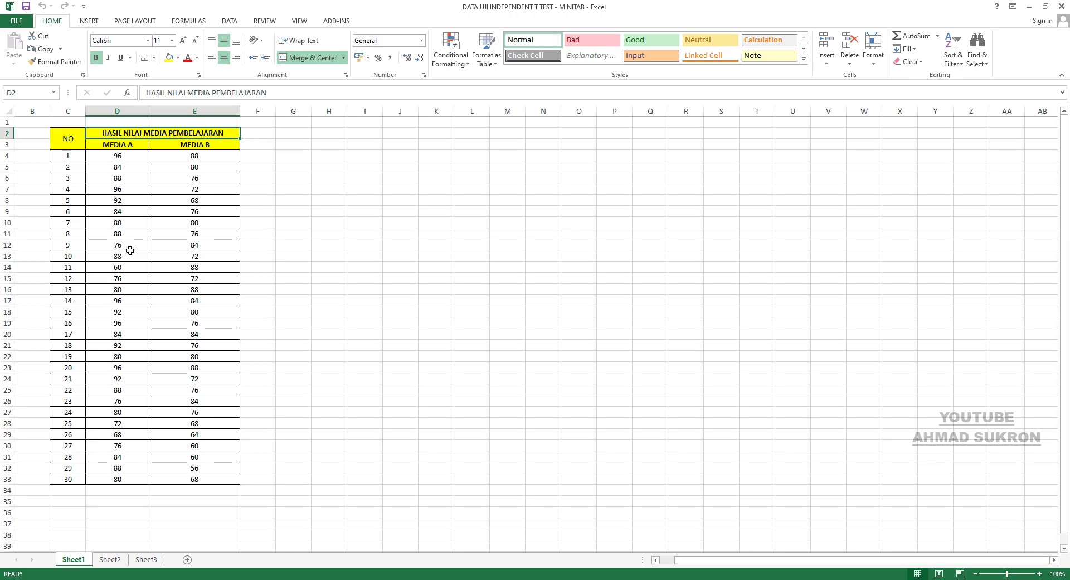
click(122, 145)
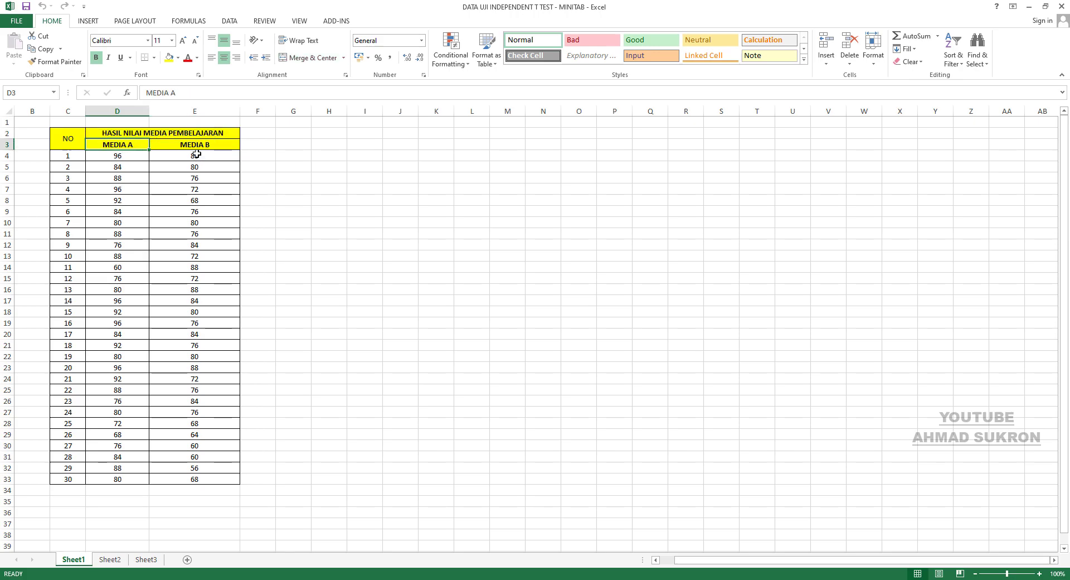
drag(134, 146, 166, 481)
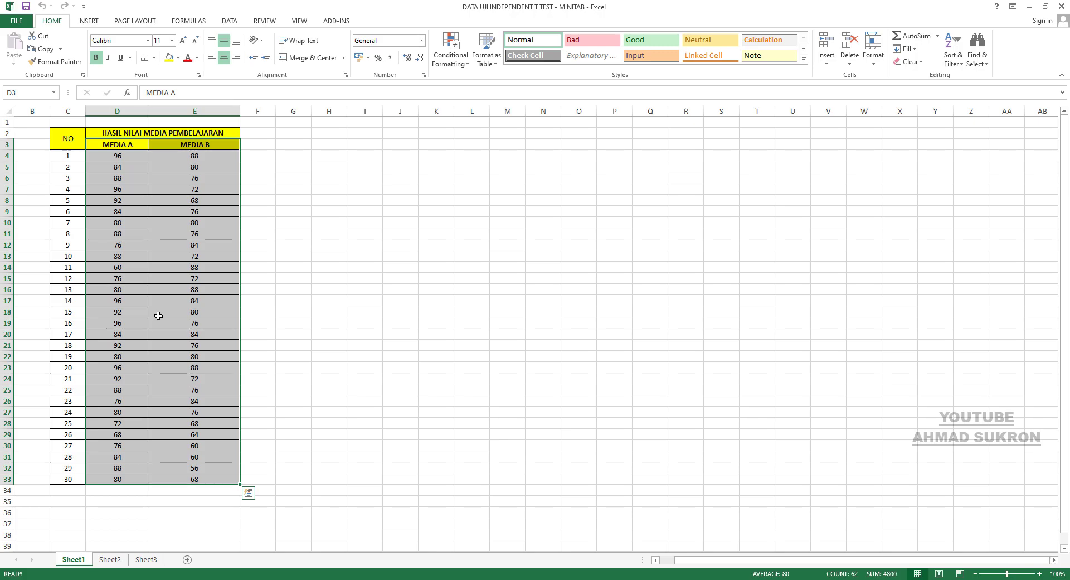
key(ctrl+c)
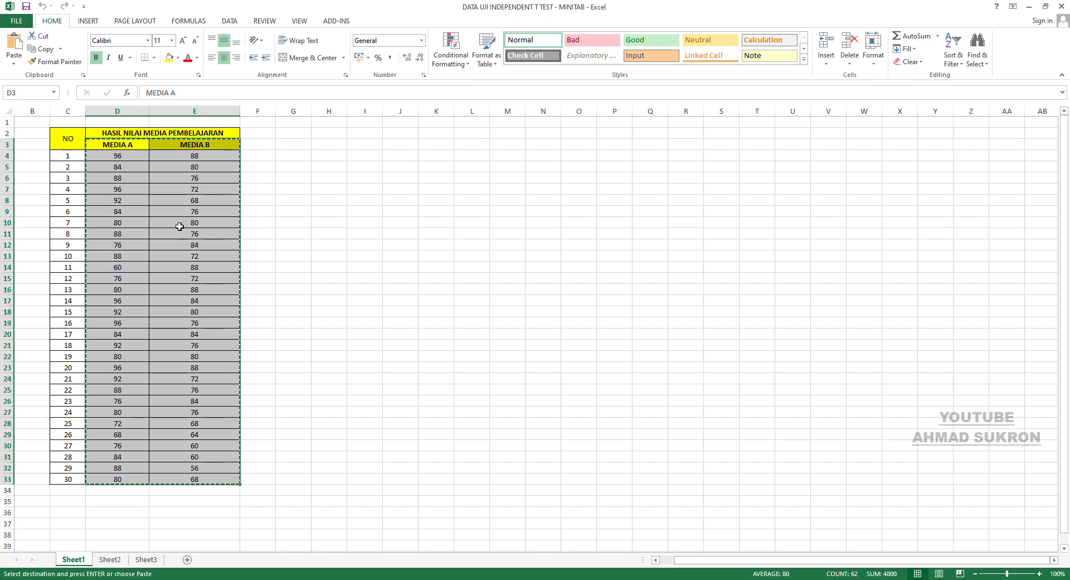
right_click(167, 187)
key(Escape)
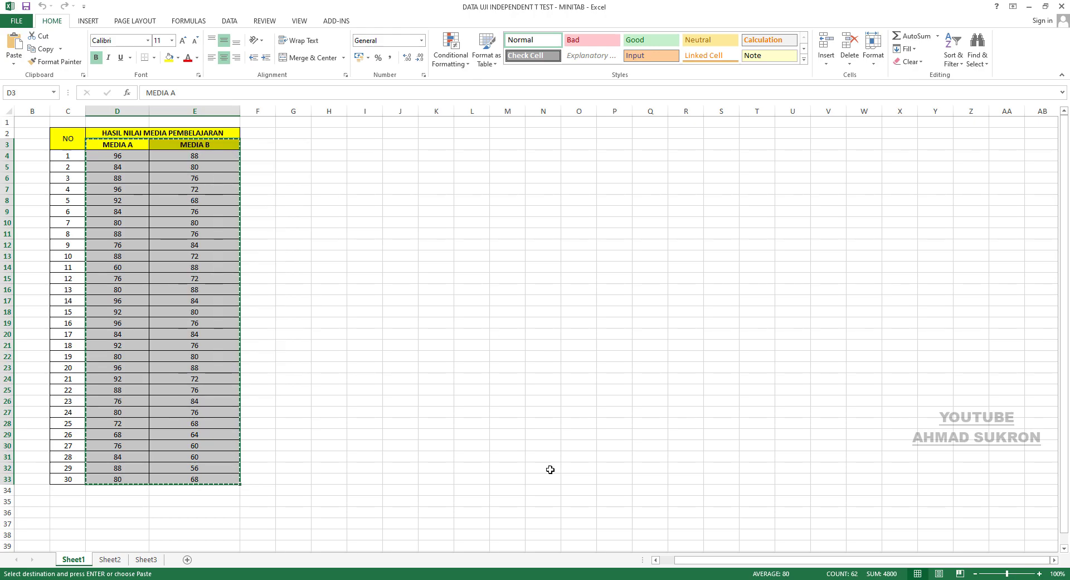
- Switch to Minitab and paste the copied data into the worksheet, starting at the name cell of column C1
click(475, 535)
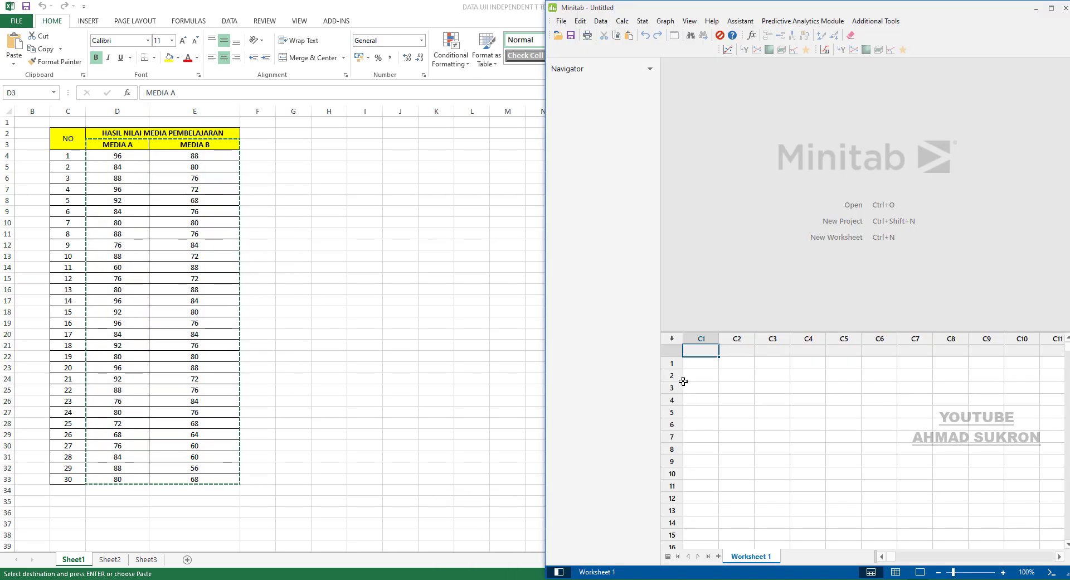
right_click(699, 352)
click(757, 163)
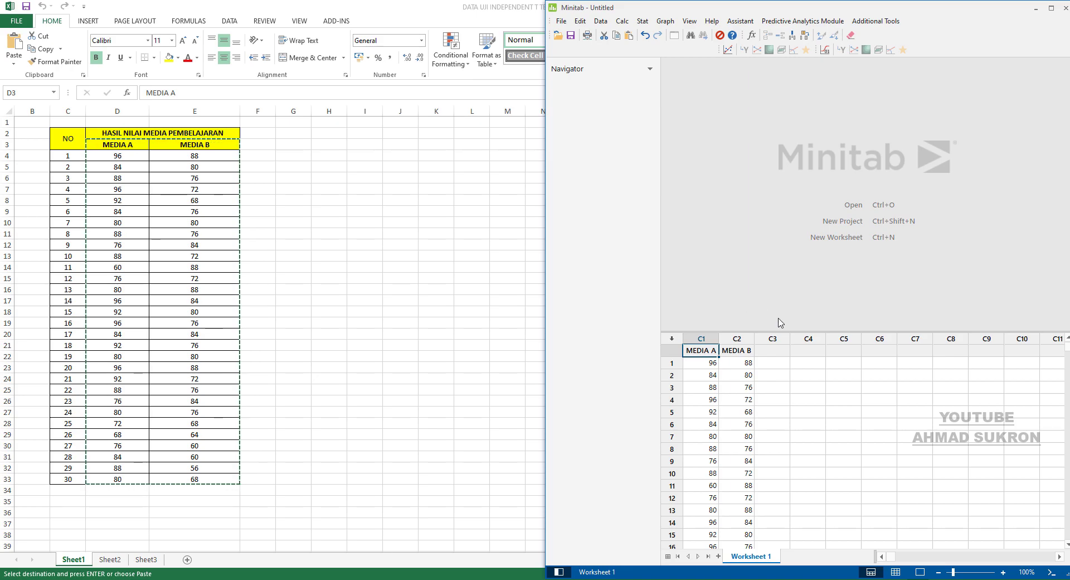
- Run a Normality Test on MEDIA A with the Anderson-Darling method and no percentile lines
click(642, 21)
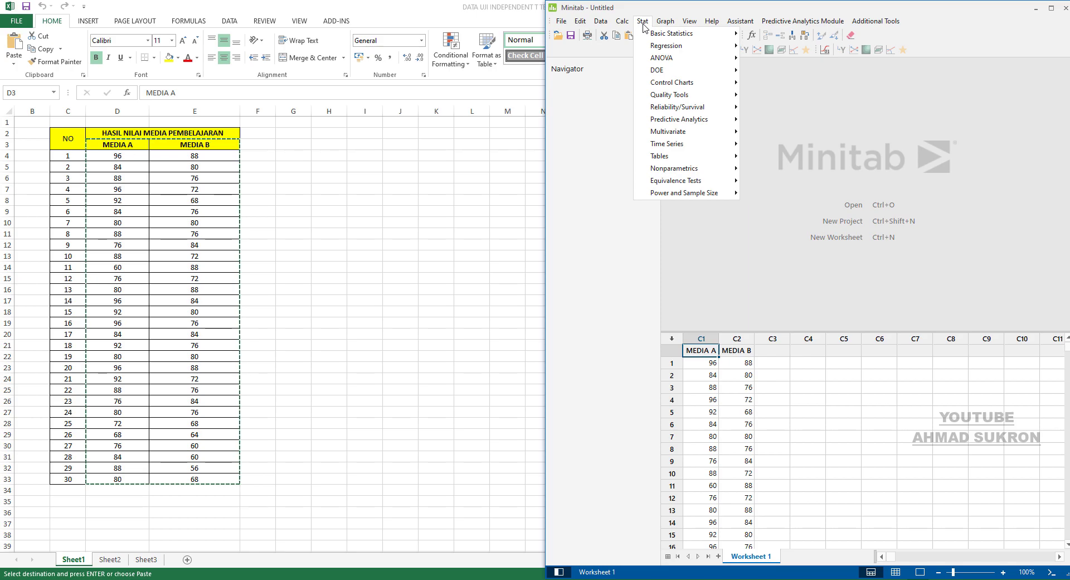
mouse_move(650, 38)
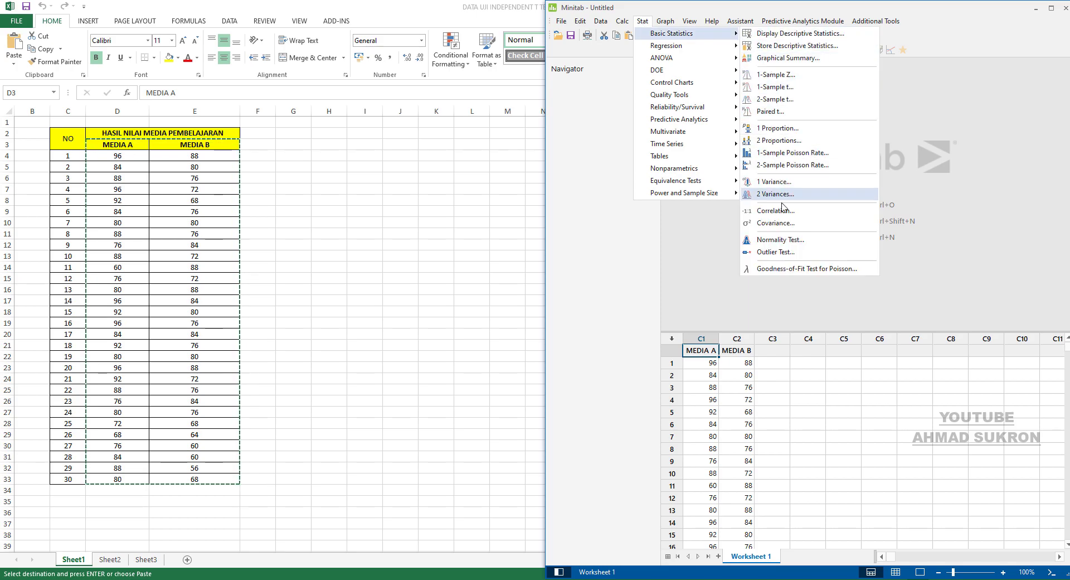
click(786, 239)
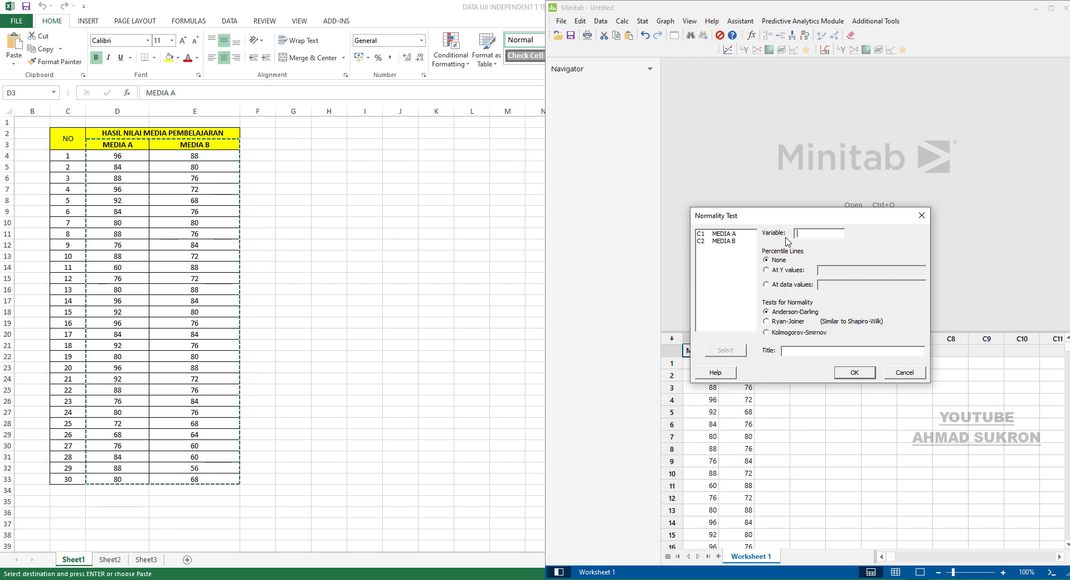
click(724, 234)
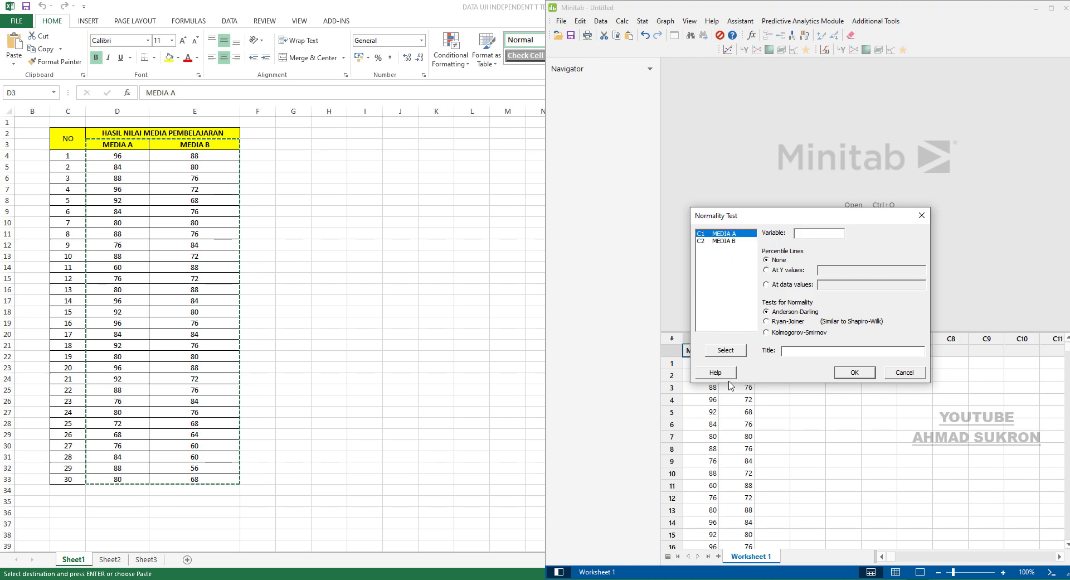
click(725, 350)
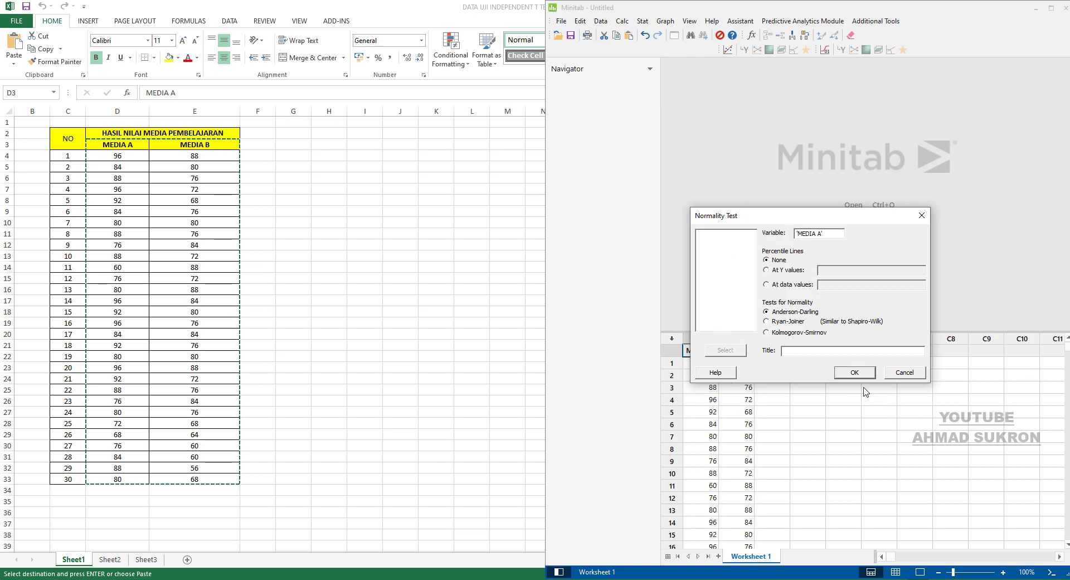
click(855, 373)
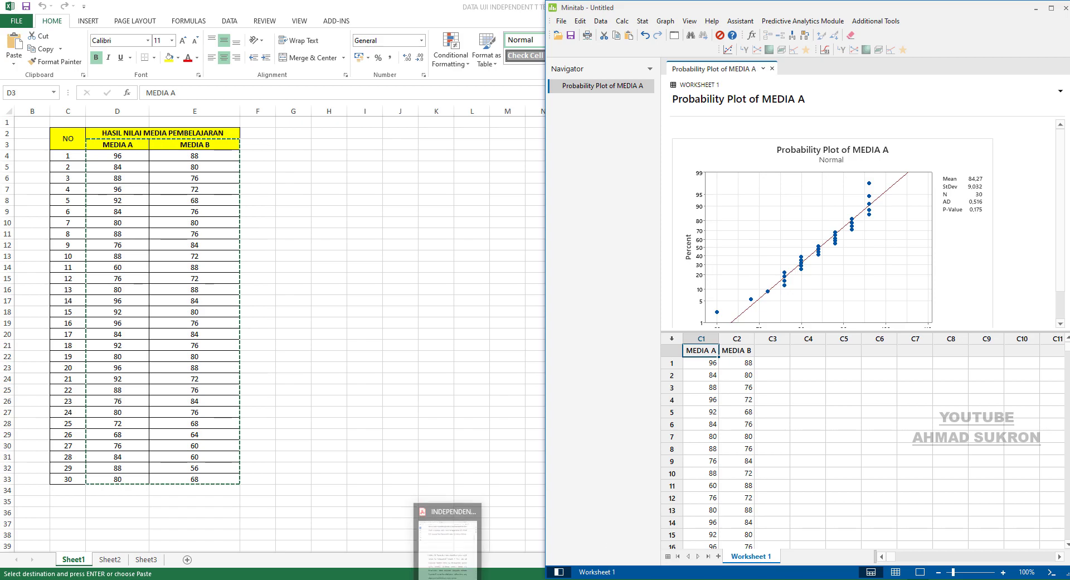
- Switch to the PDF guide and read the decision criteria for the normality test
click(446, 552)
scroll(515, 212, down, 3)
scroll(515, 223, down, 10)
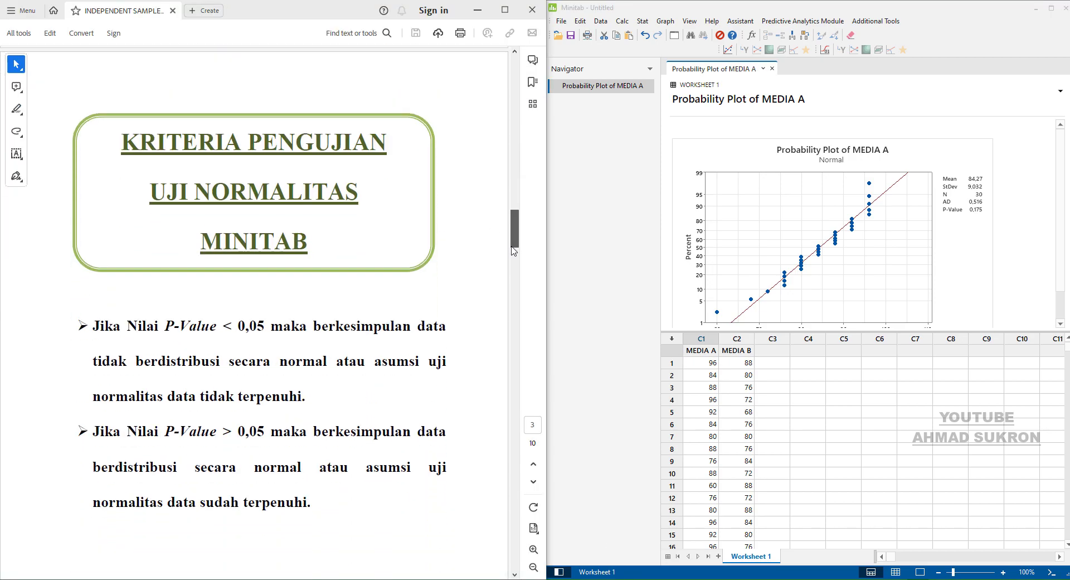
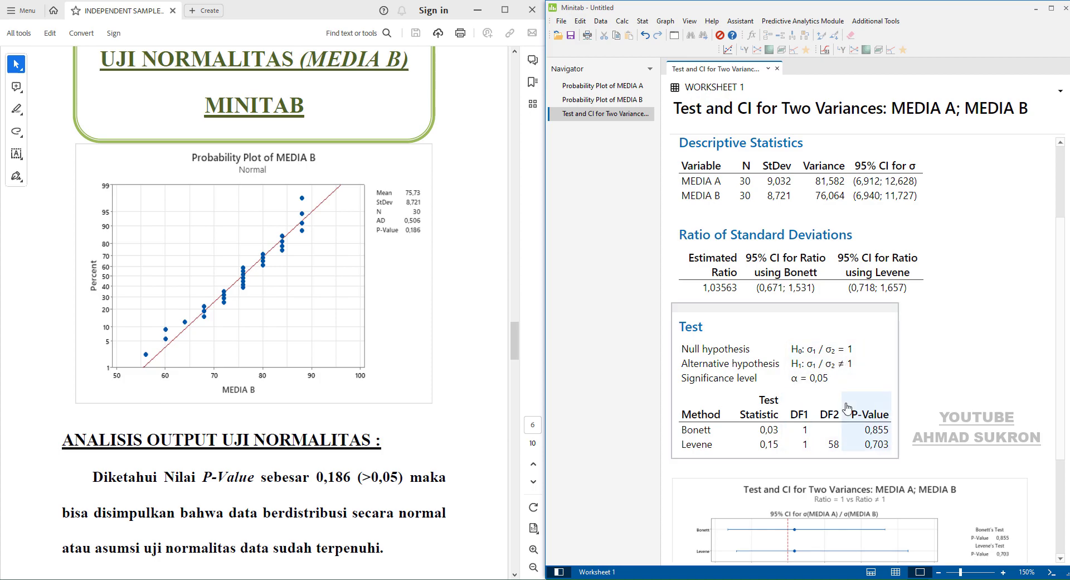
- Review the homogeneity test criteria and its output analysis in the PDF guide
drag(512, 343, 513, 387)
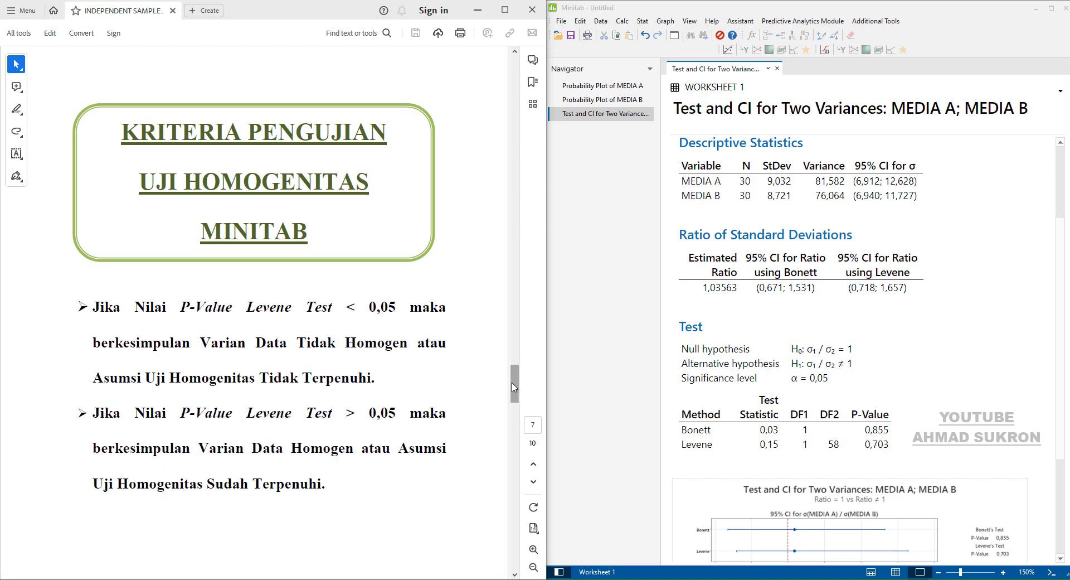
drag(514, 388, 511, 436)
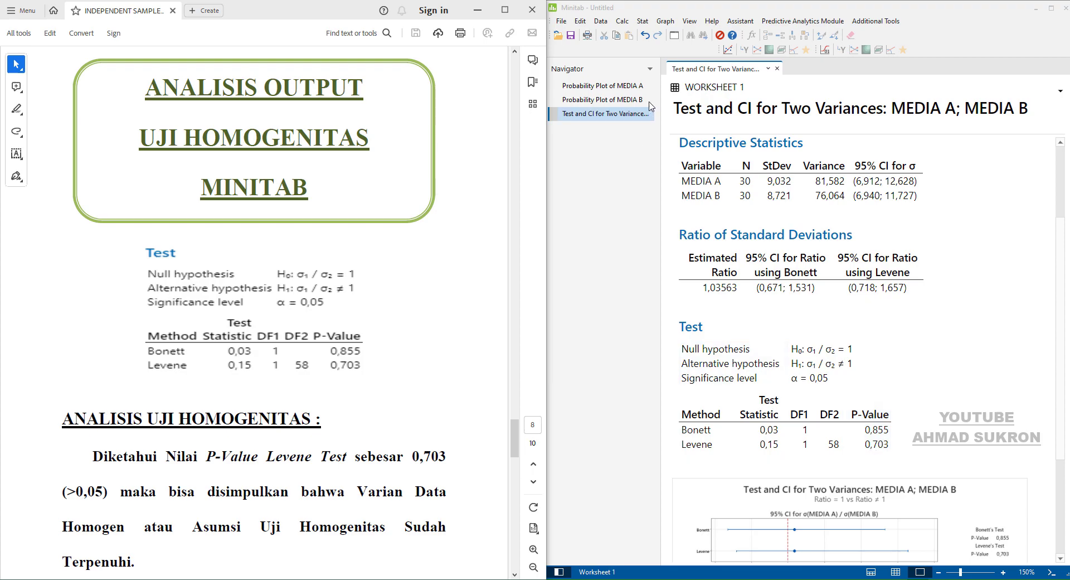
- Start a 2-Sample t test in Minitab with the data layout set to each sample in its own column
click(643, 22)
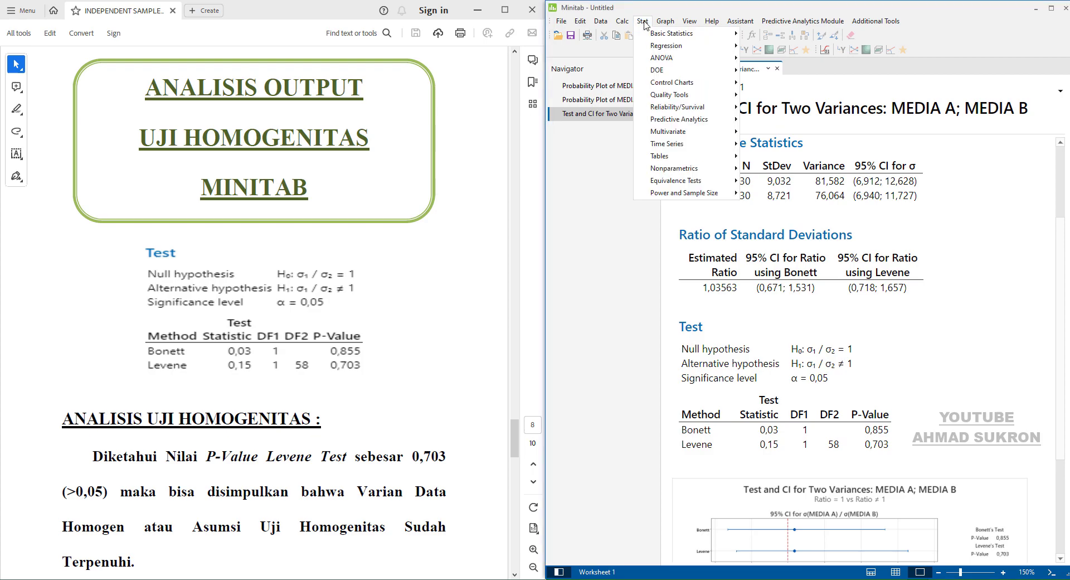
mouse_move(650, 37)
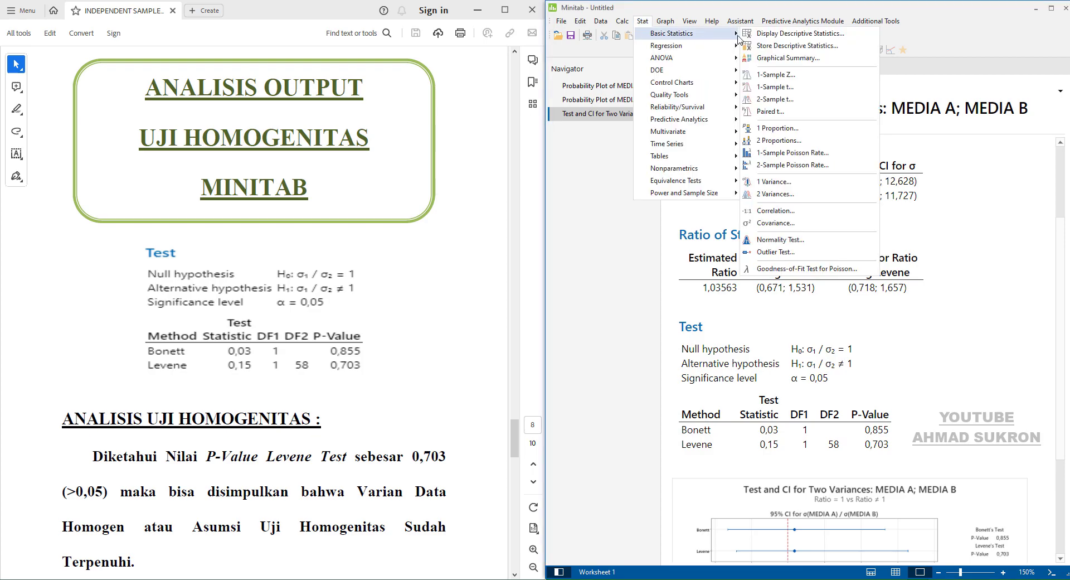
click(775, 99)
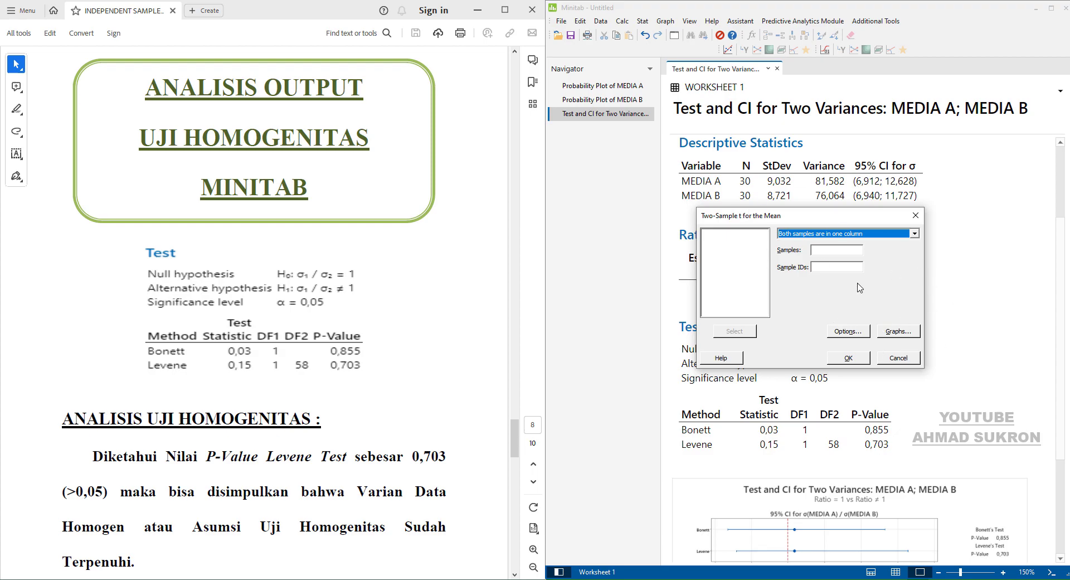
click(917, 235)
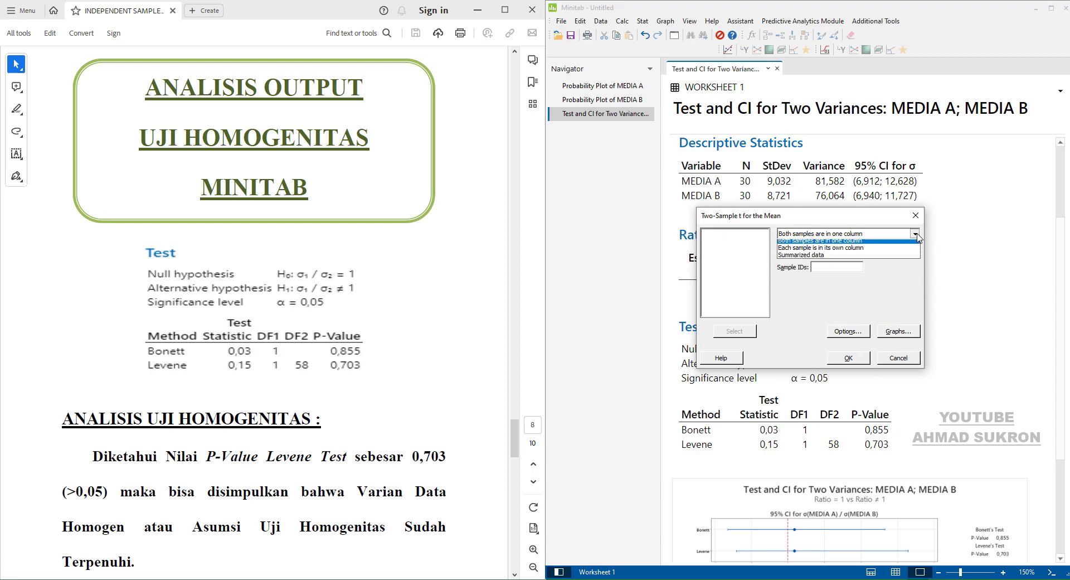
click(879, 252)
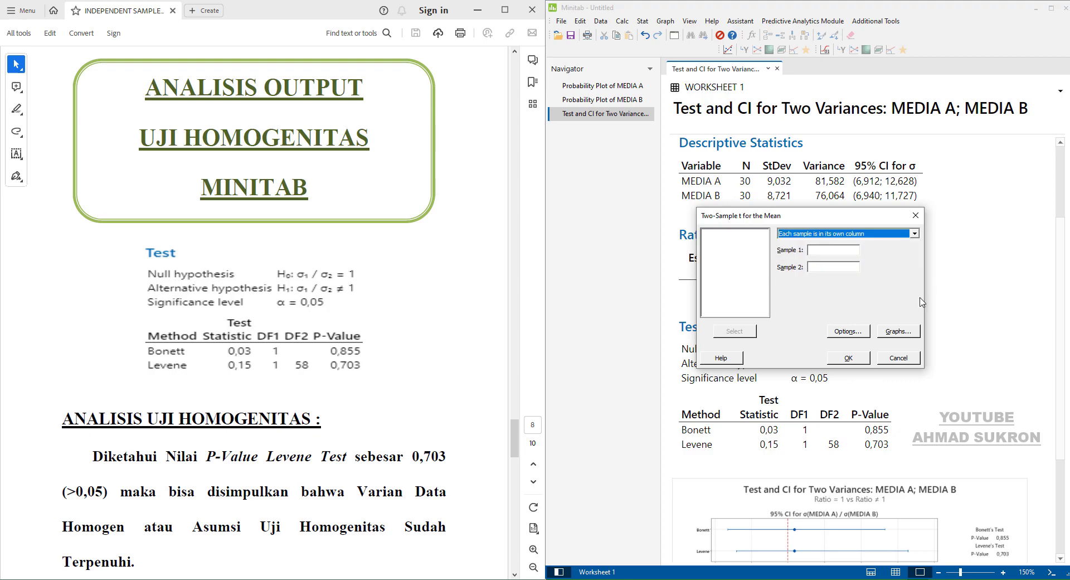
- Assign MEDIA A as Sample 1 and MEDIA B as Sample 2, and run the two-sample t test
click(821, 249)
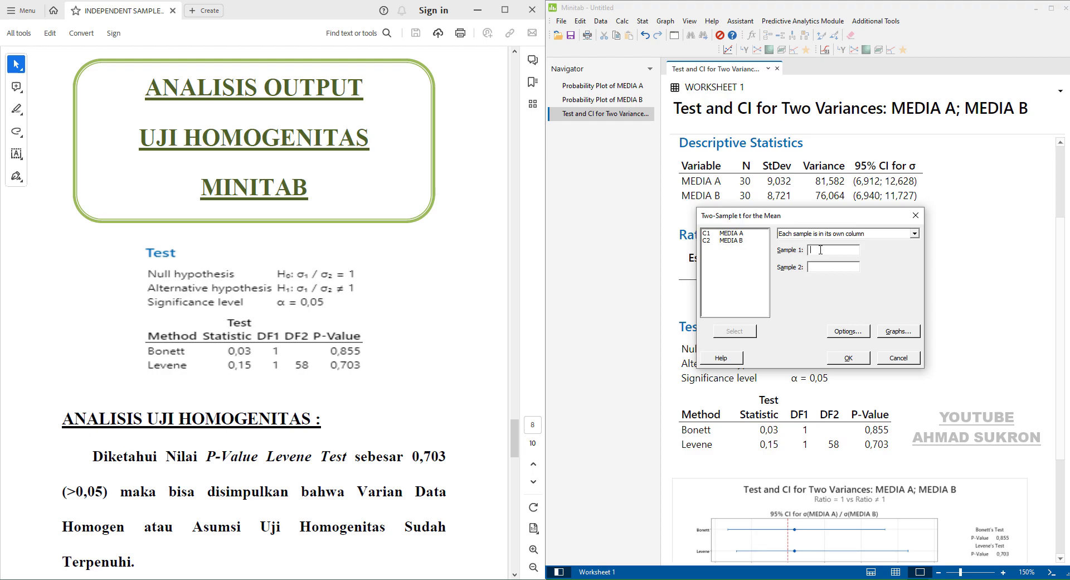
click(734, 233)
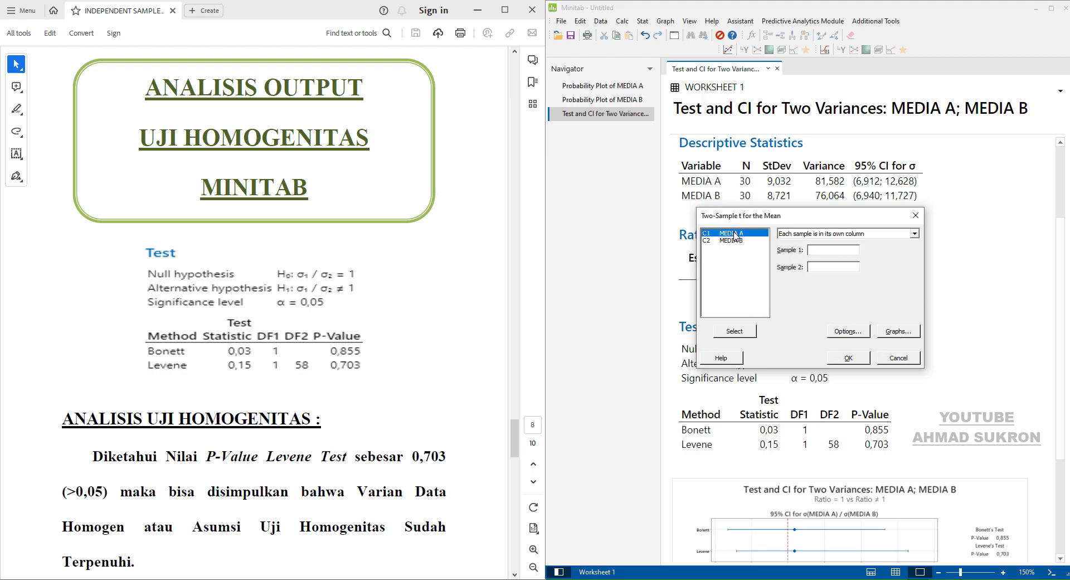
click(734, 331)
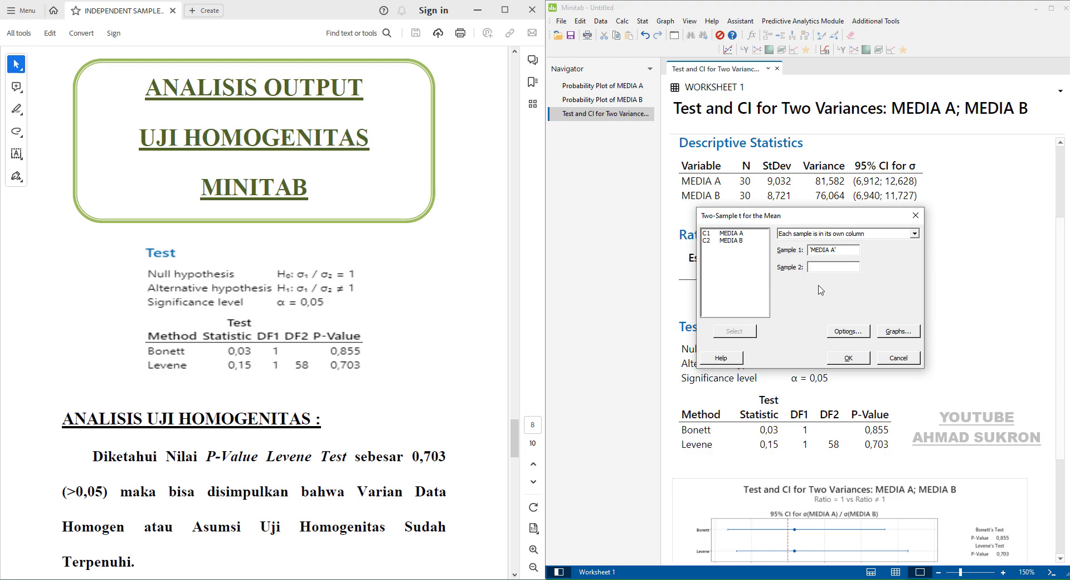
click(732, 241)
click(747, 331)
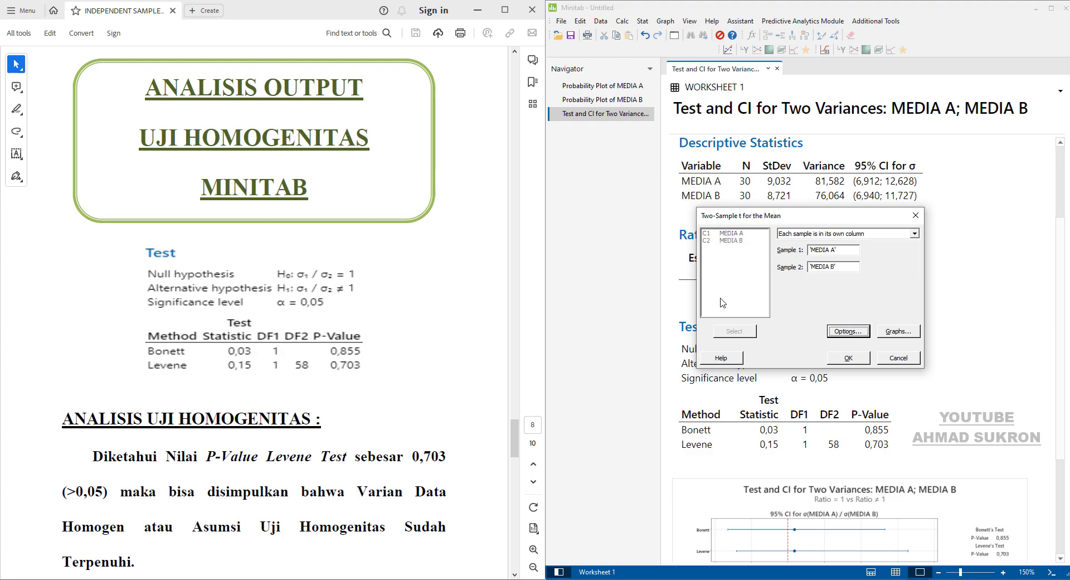
click(848, 358)
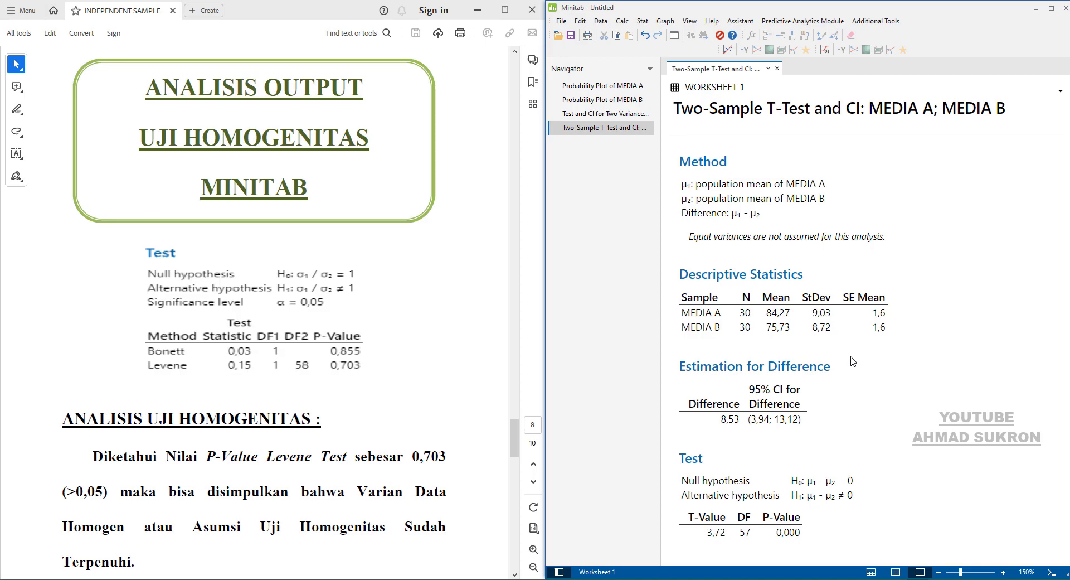
- Review the Independent Sample T Test criteria and output analysis in the PDF guide
click(514, 454)
drag(514, 454, 508, 503)
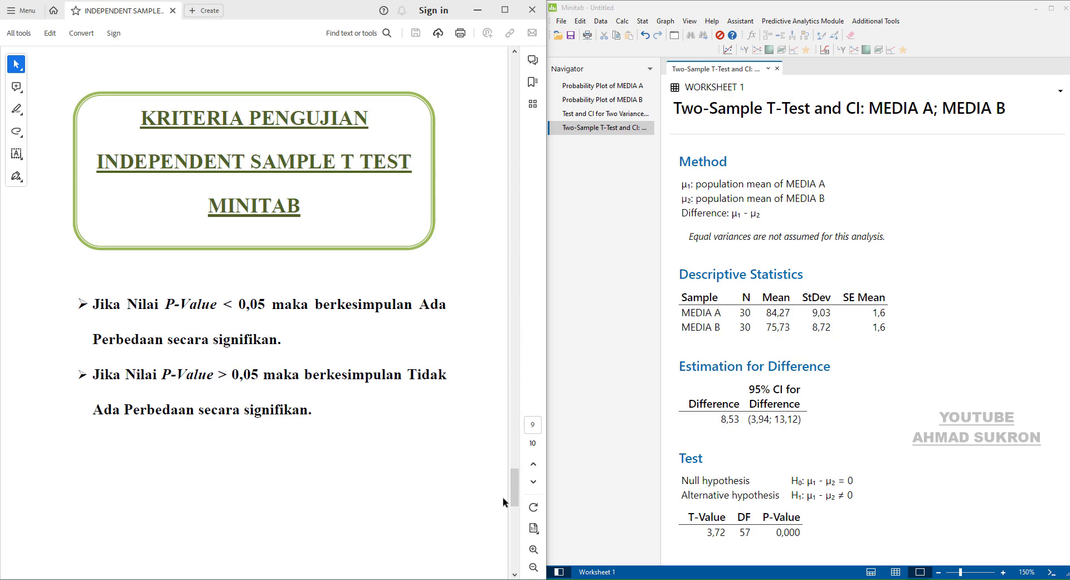
drag(514, 490, 511, 545)
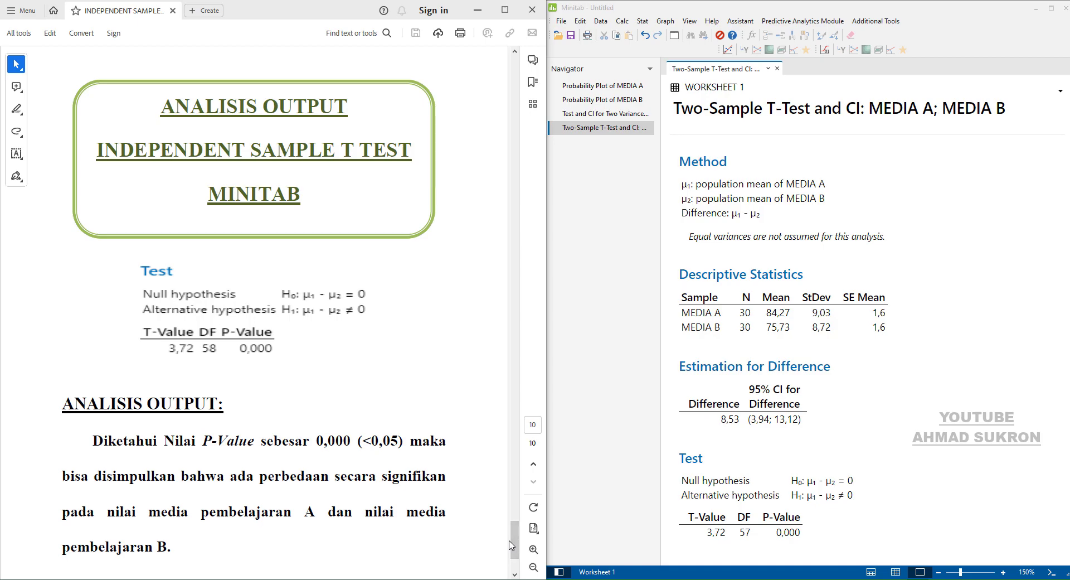